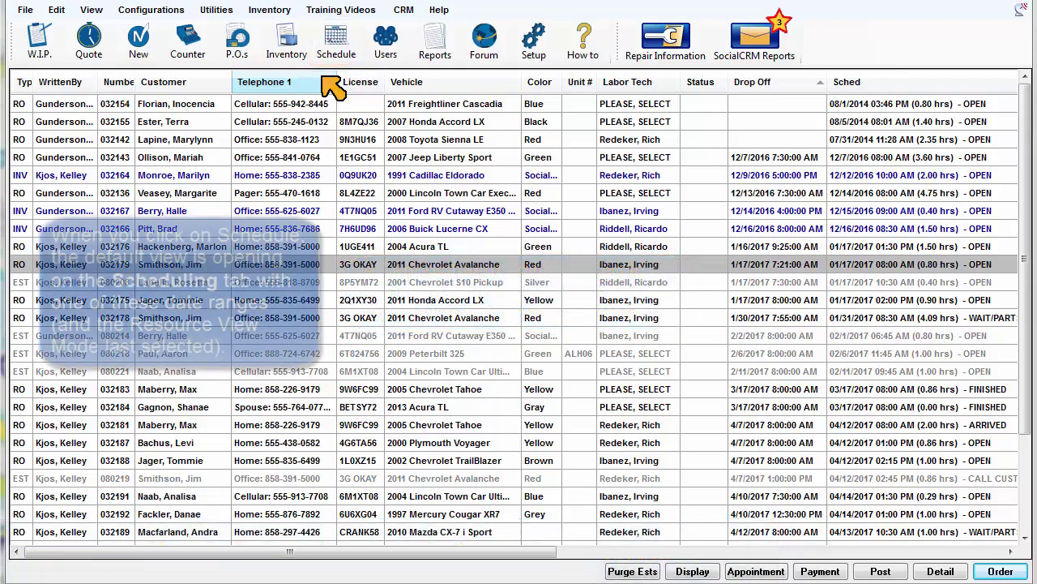
Open the shop schedule and enlarge its window to nearly fill the screen
left_click(339, 50)
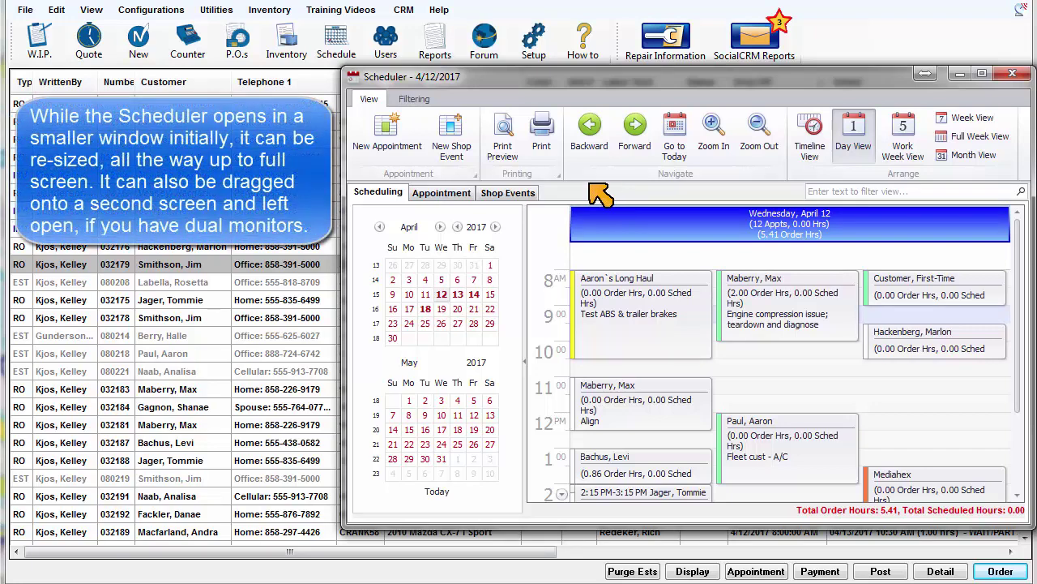
left_click_drag(342, 142, 3, 122)
left_click_drag(447, 70, 446, 4)
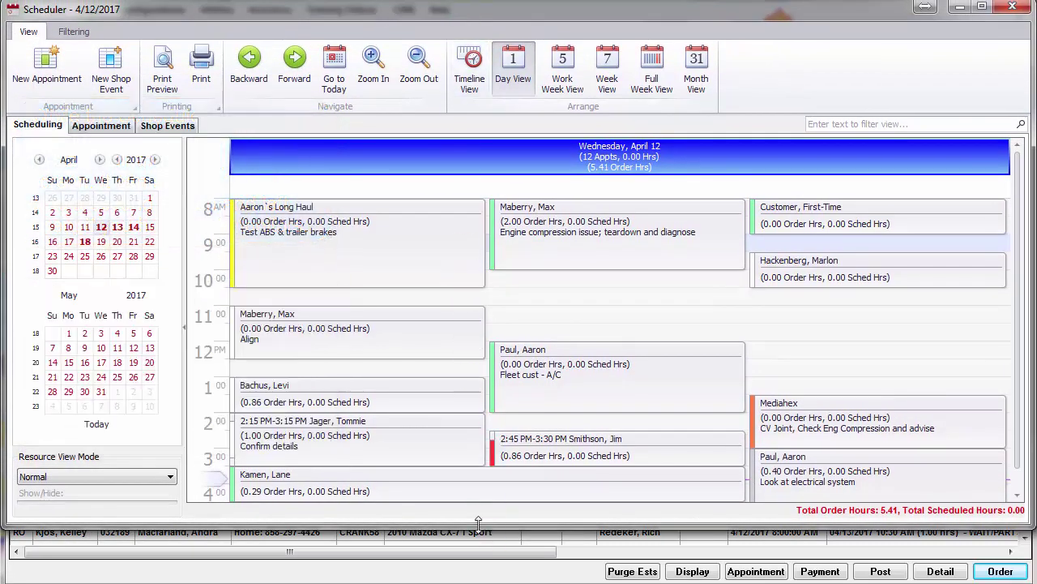
left_click_drag(478, 526, 474, 575)
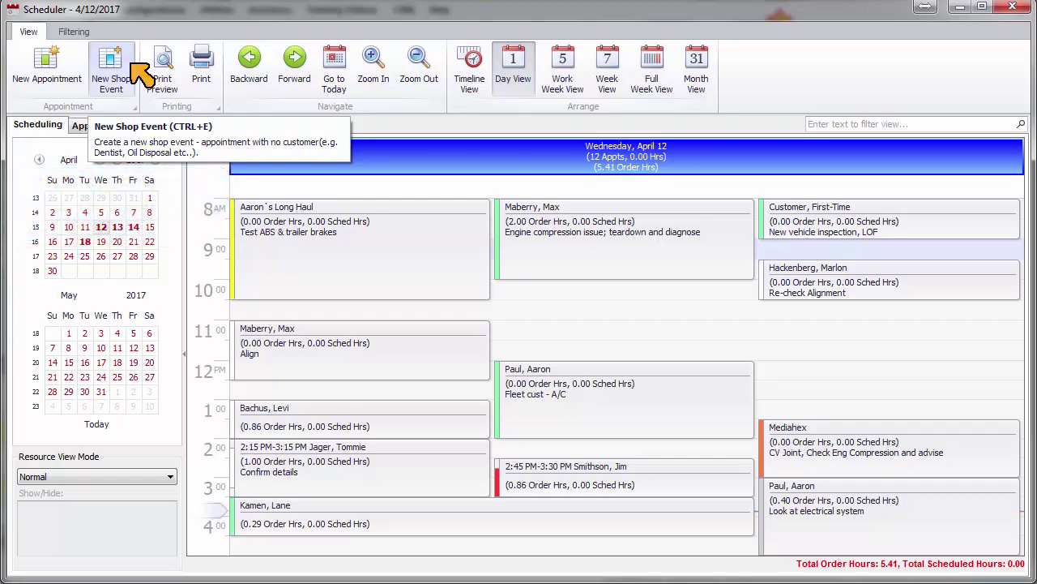
Cycle the schedule through the Work Week, Week, Full Week, Month, Day and Timeline views
left_click(564, 77)
left_click(607, 71)
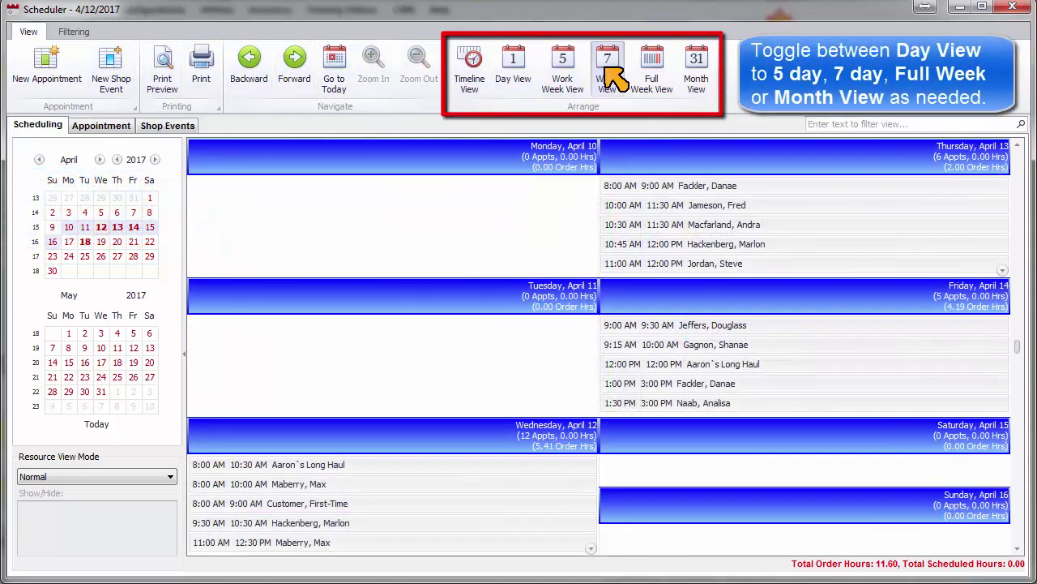
left_click(665, 79)
left_click(696, 74)
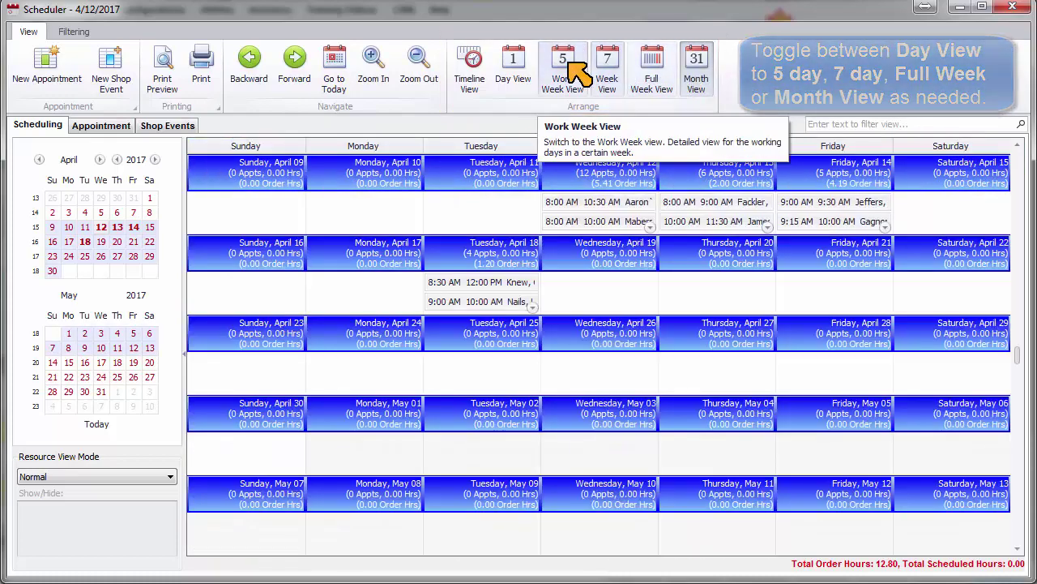
left_click(519, 69)
left_click(470, 69)
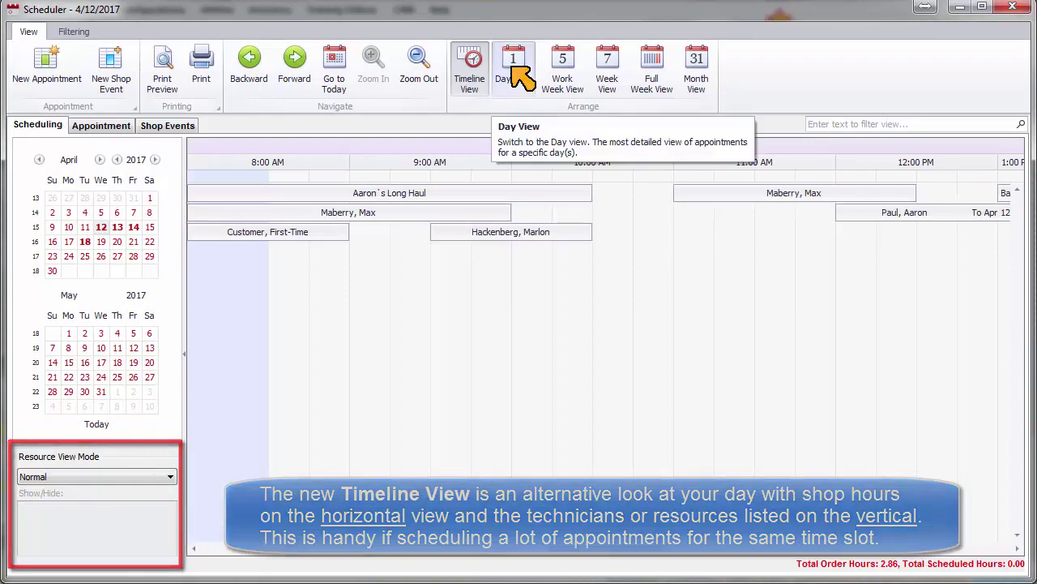
Compare the Day, Work Week and Timeline views of the appointments, finishing in Day View
left_click(514, 71)
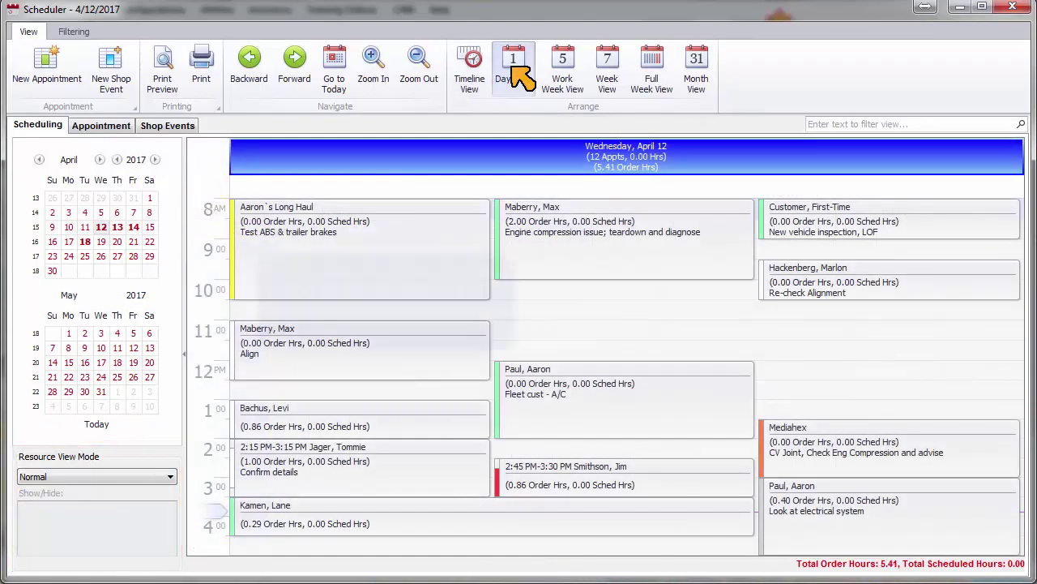
left_click(565, 71)
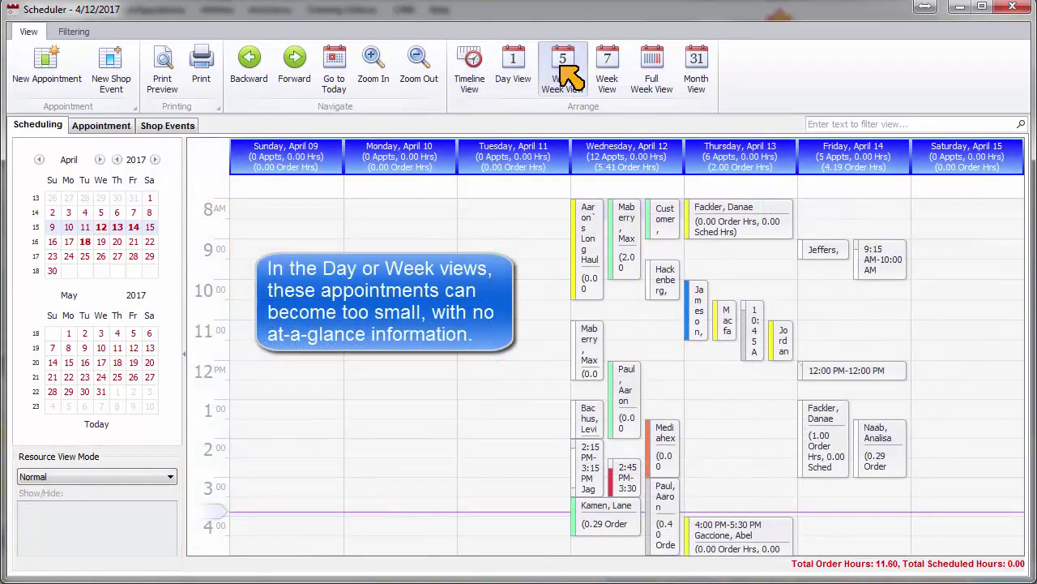
left_click(477, 67)
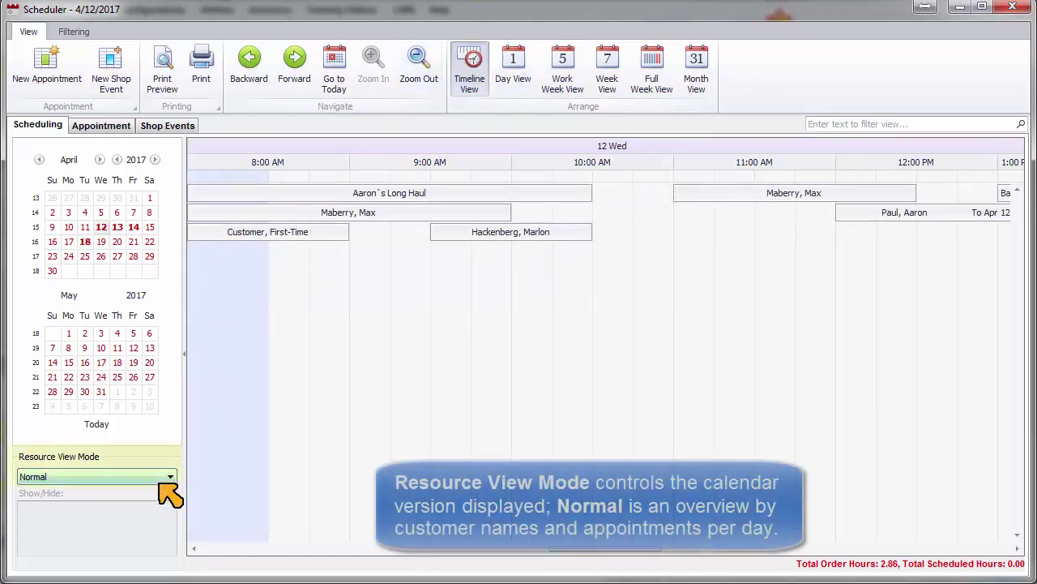
left_click(511, 73)
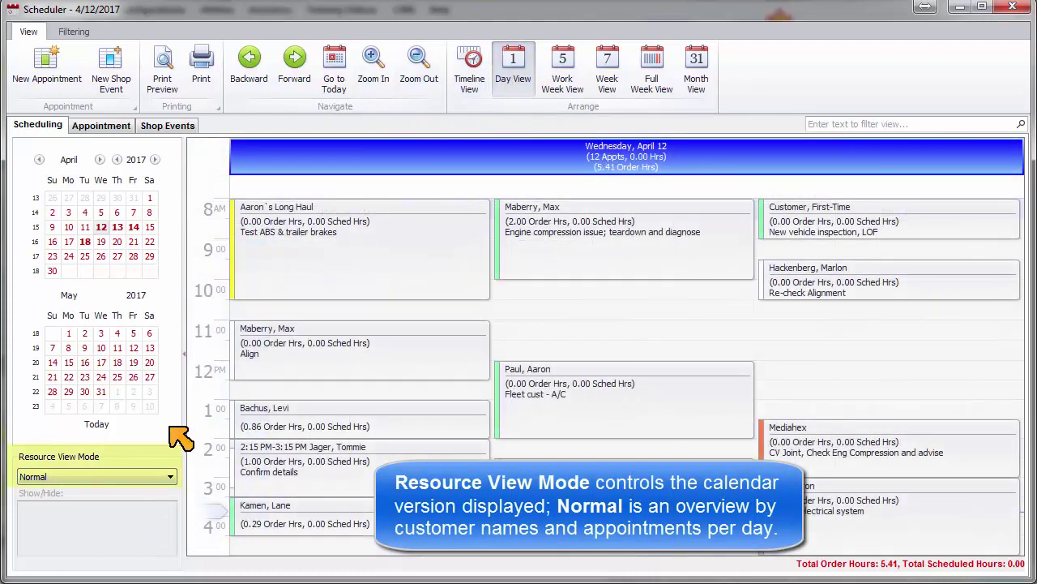
Preview the schedule in the Technician and Resource view modes, and return it to Normal
left_click(123, 478)
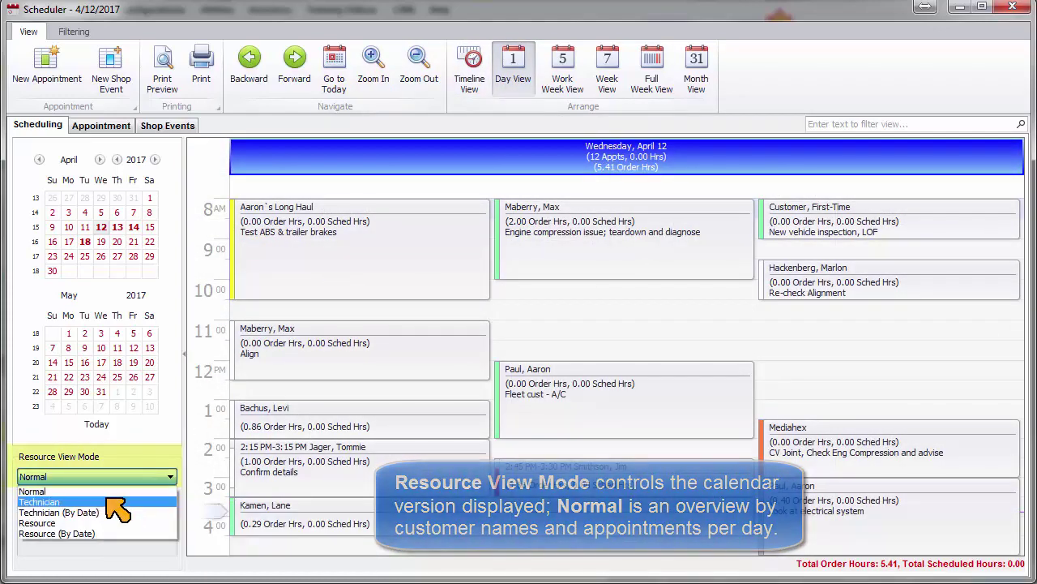
left_click(109, 502)
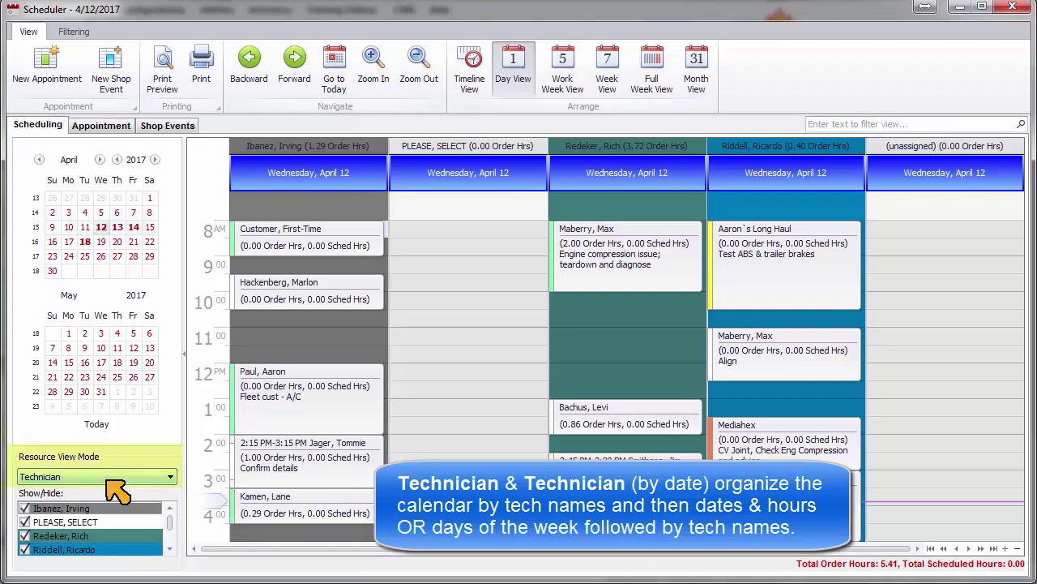
left_click(170, 477)
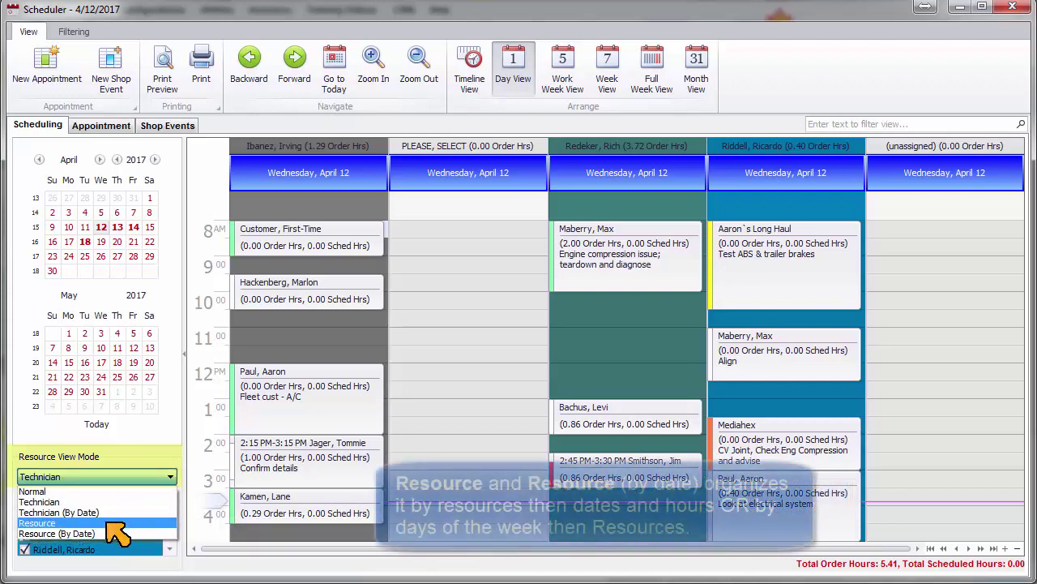
left_click(37, 522)
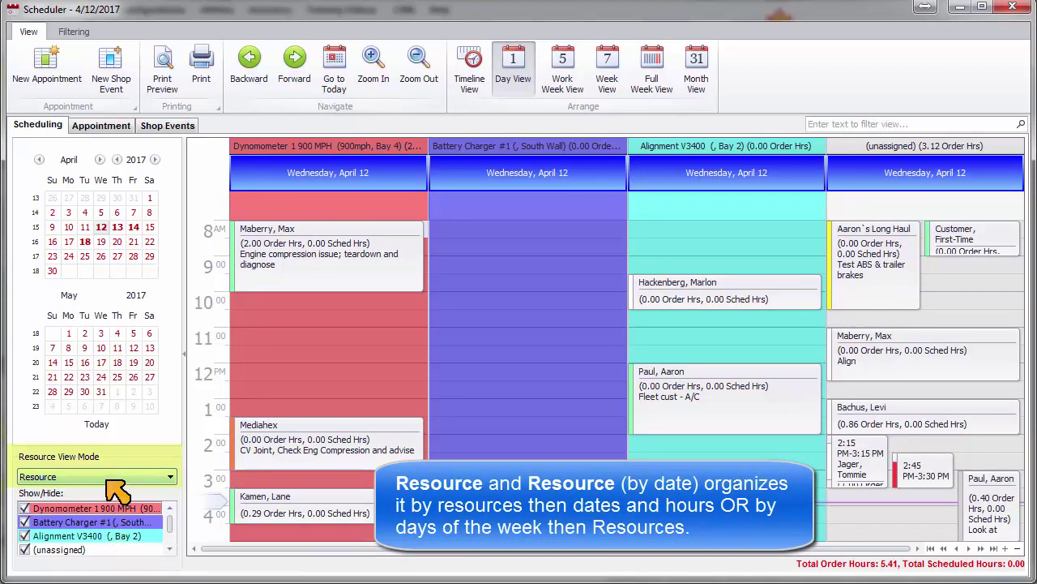
left_click(106, 479)
left_click(103, 490)
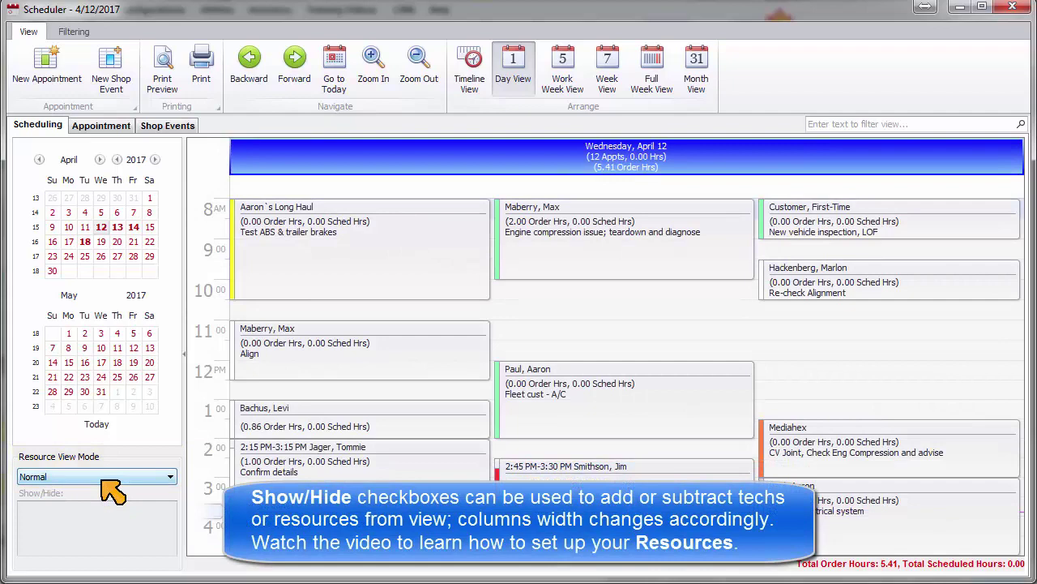
Organize the schedule by Technician and hide the PLEASE, SELECT column
left_click(103, 479)
left_click(97, 508)
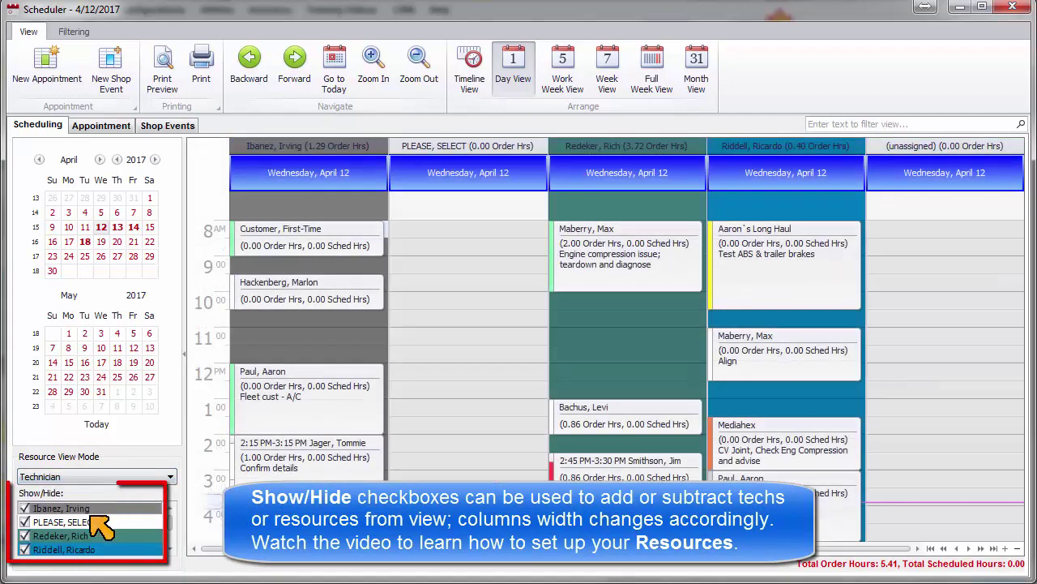
left_click(26, 522)
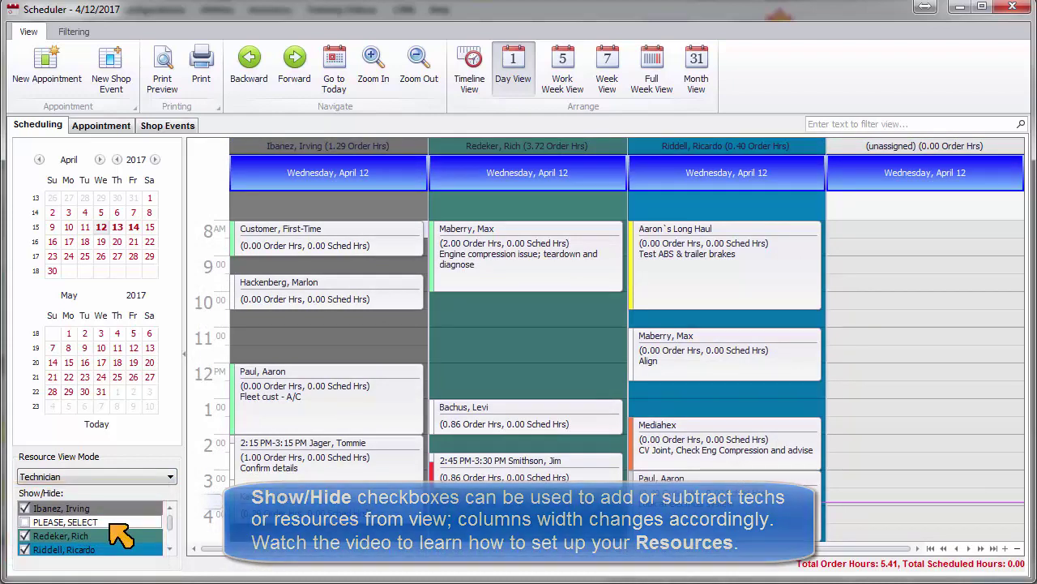
Review the appointment state filter choices, and try excluding Estimates from the schedule before including them again
left_click(74, 33)
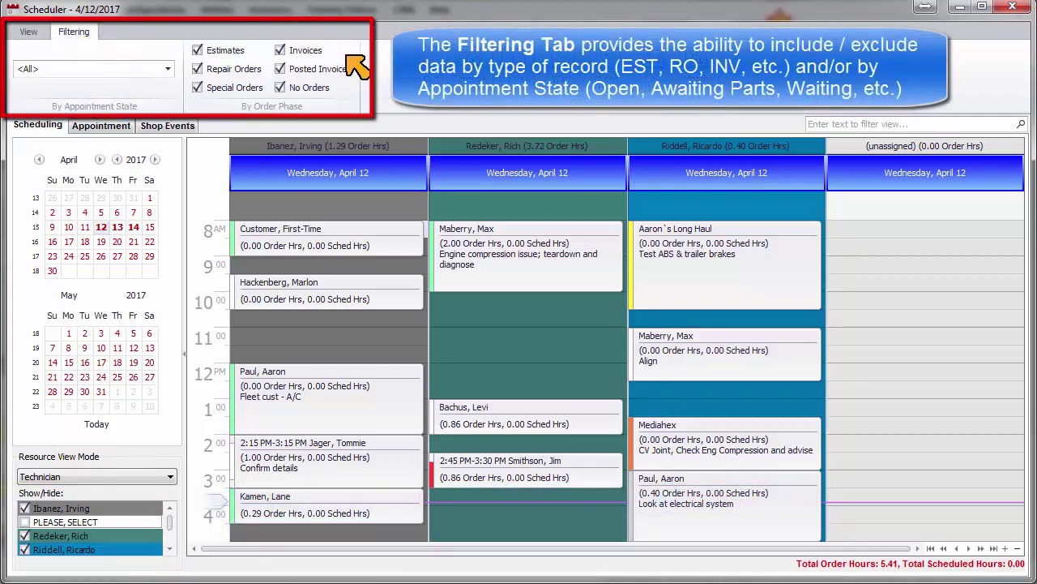
left_click(168, 69)
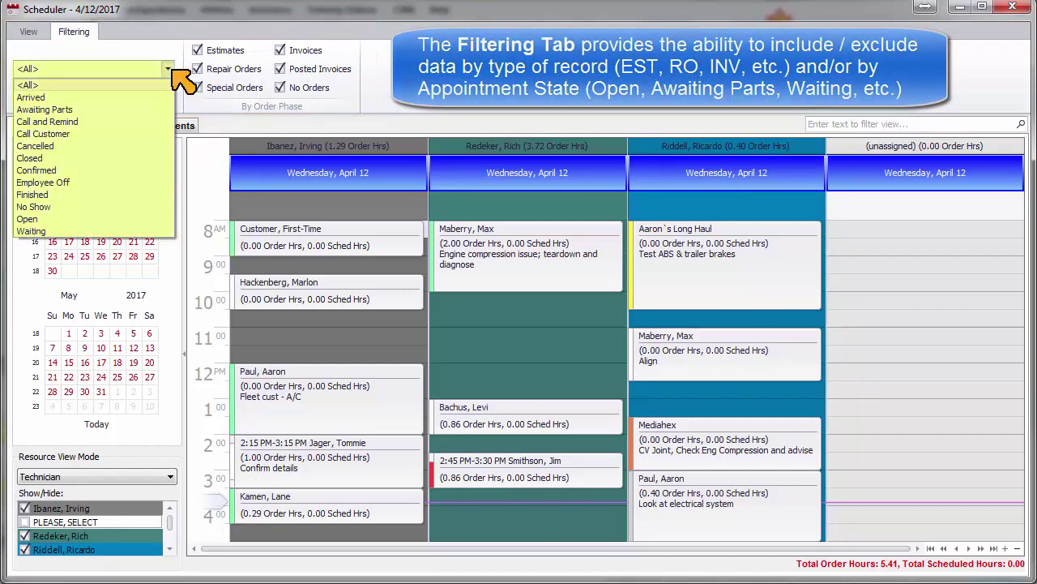
left_click(168, 68)
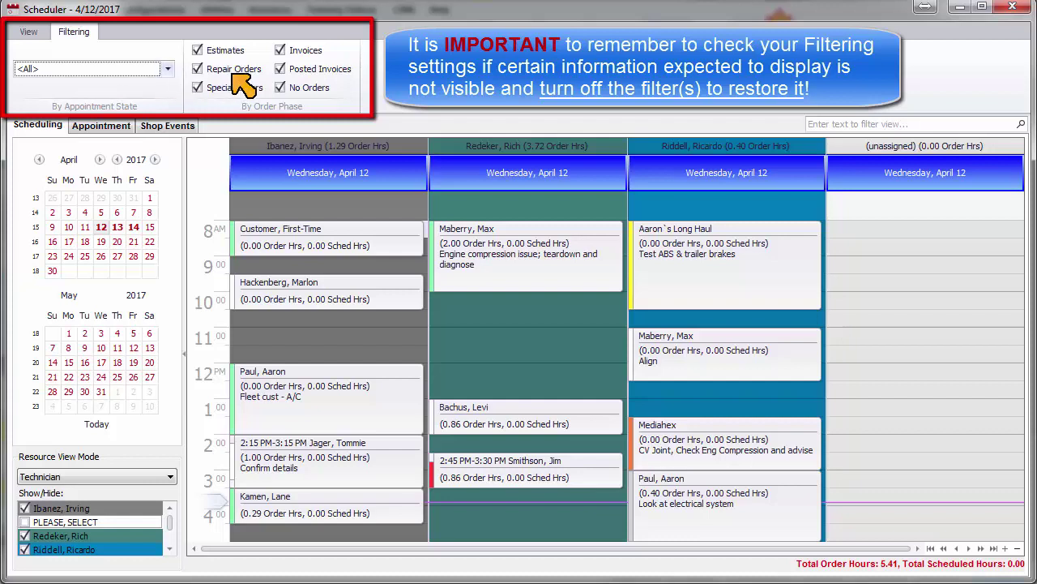
left_click(198, 51)
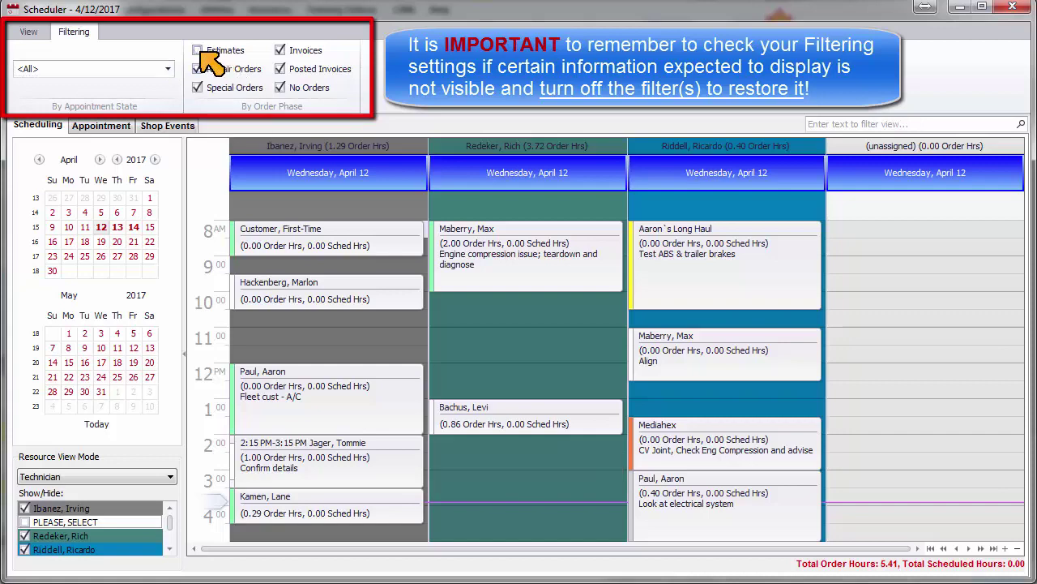
left_click(198, 50)
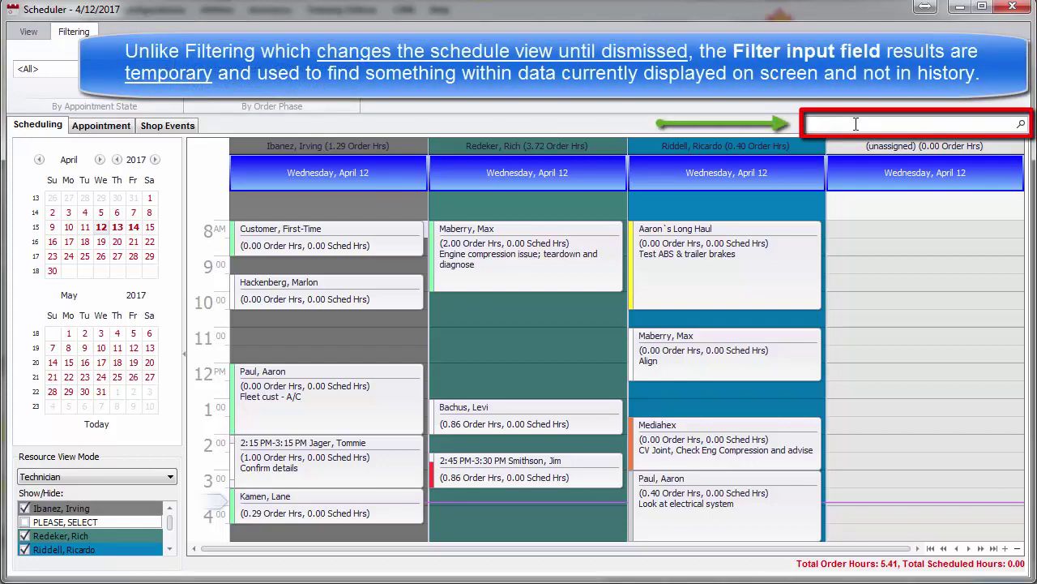
Filter the displayed schedule by the text "med" and clear the filter text again
left_click(856, 124)
type("med")
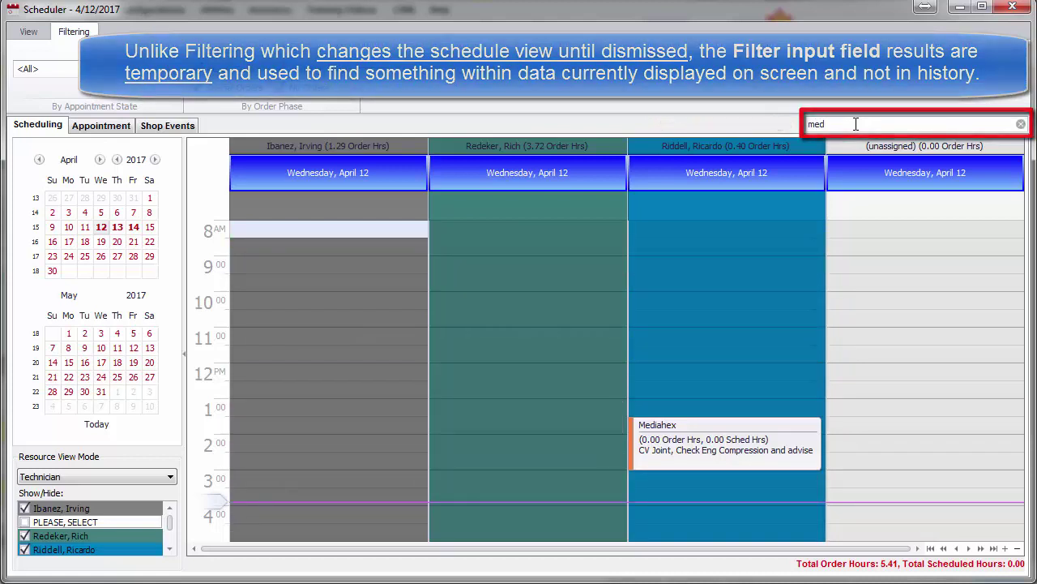
key("BackSpace")
key("BackSpace")
key("BackSpace")
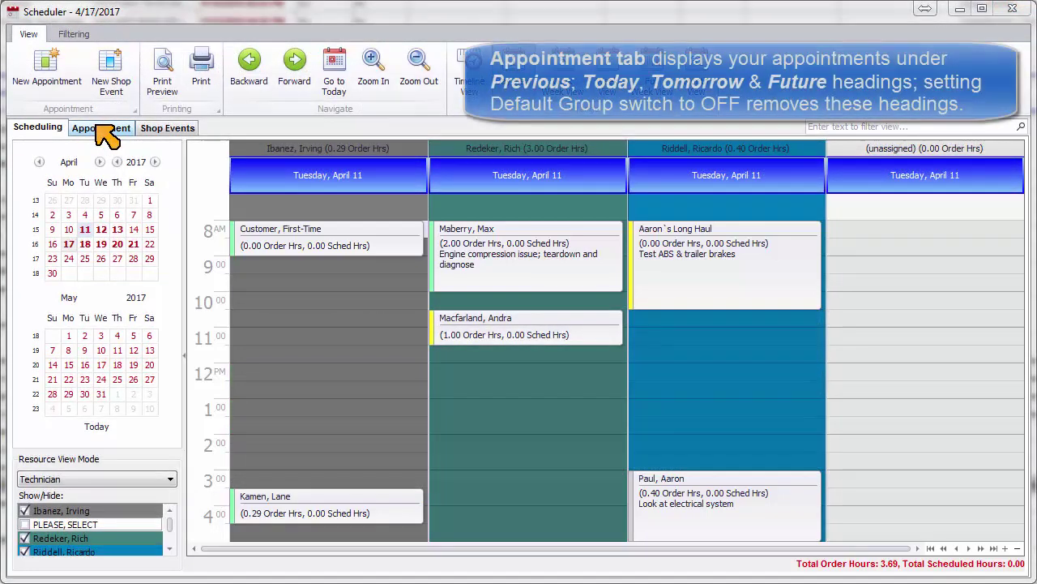
Show the appointment list and turn off its Default Group headings
left_click(100, 128)
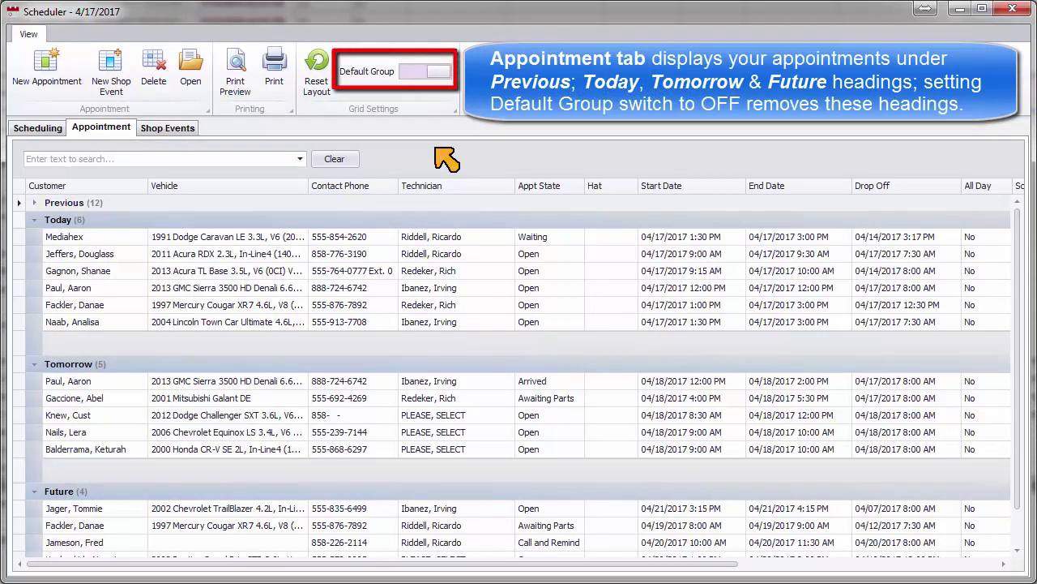
left_click(415, 72)
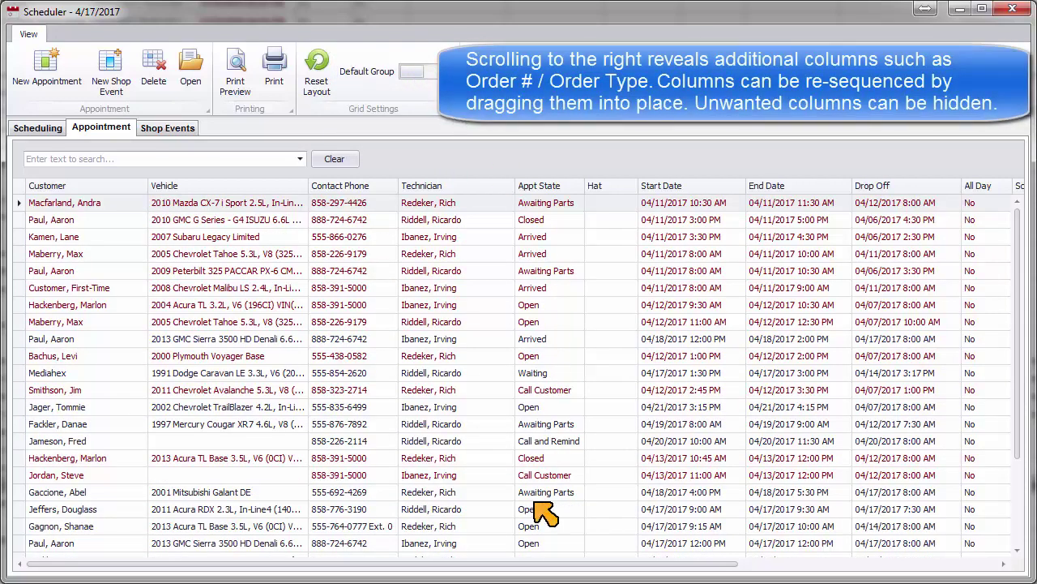
Move the Contact Phone column ahead of Vehicle and hide the Hat column in the appointment list
left_click_drag(557, 565, 483, 569)
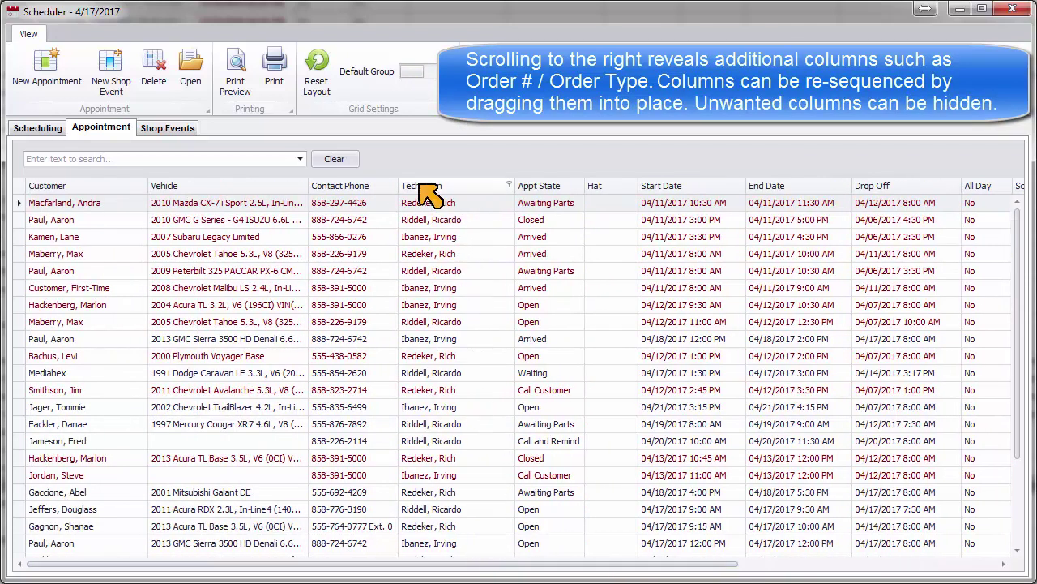
left_click_drag(353, 186, 158, 188)
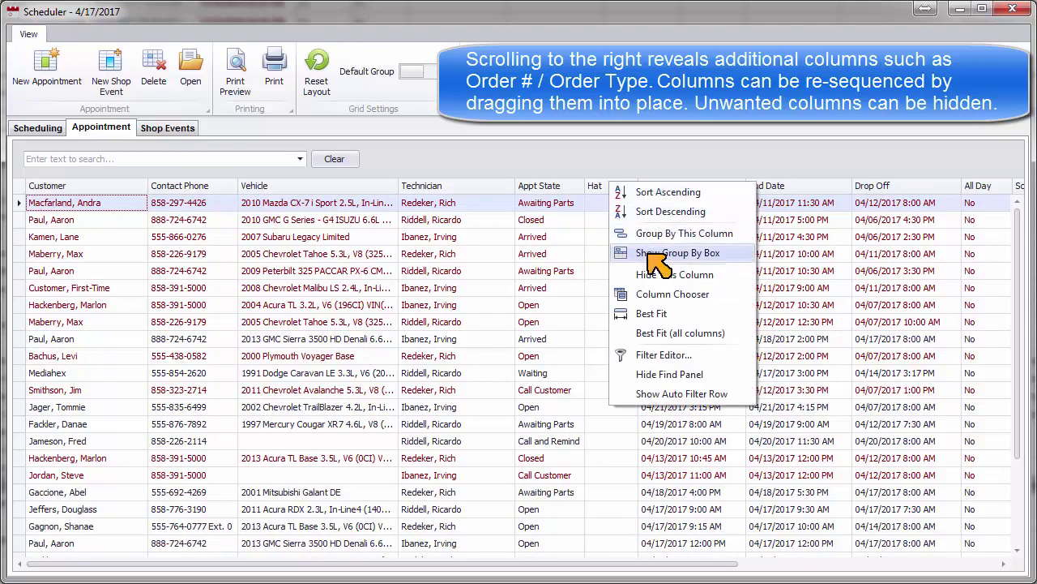
left_click(665, 275)
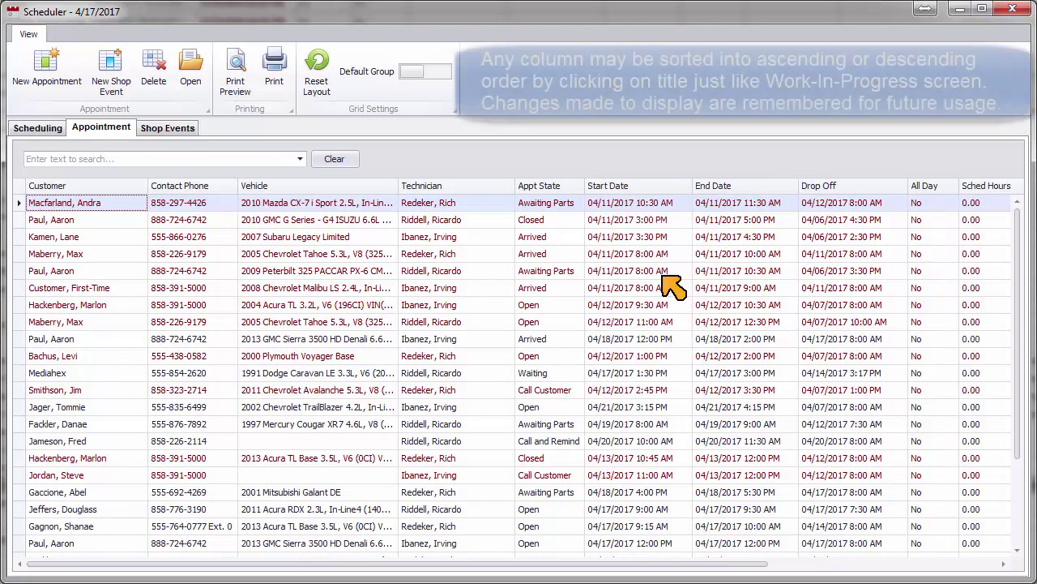
Sort the appointment list by Start Date, trying descending order and settling on ascending
left_click(670, 187)
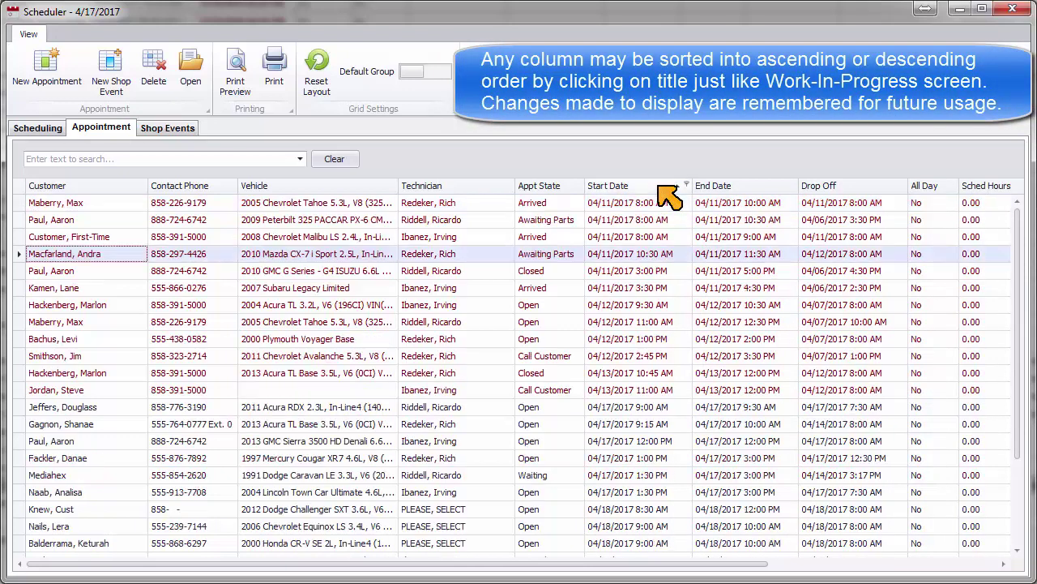
left_click(669, 191)
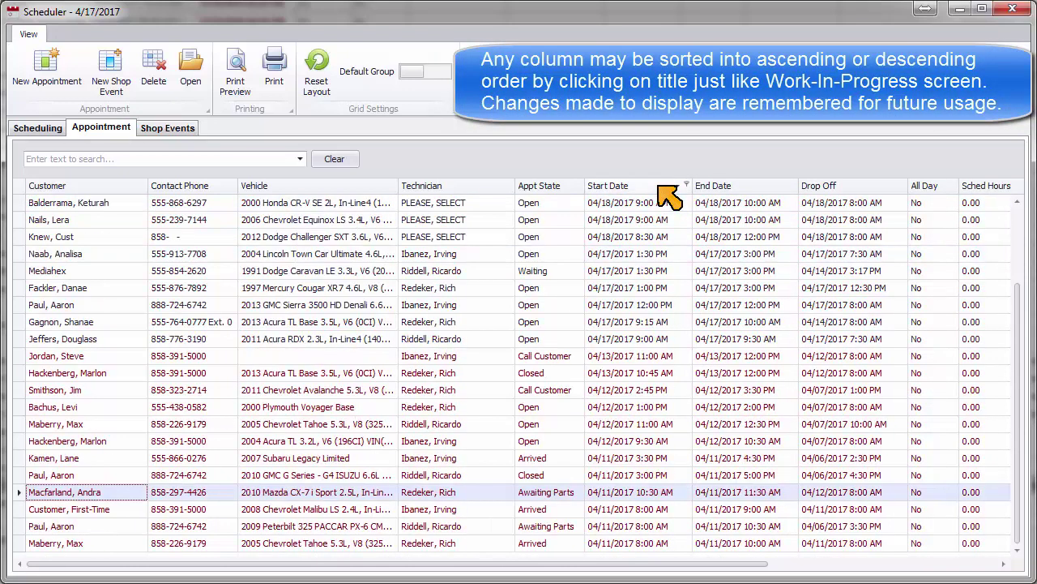
left_click(670, 193)
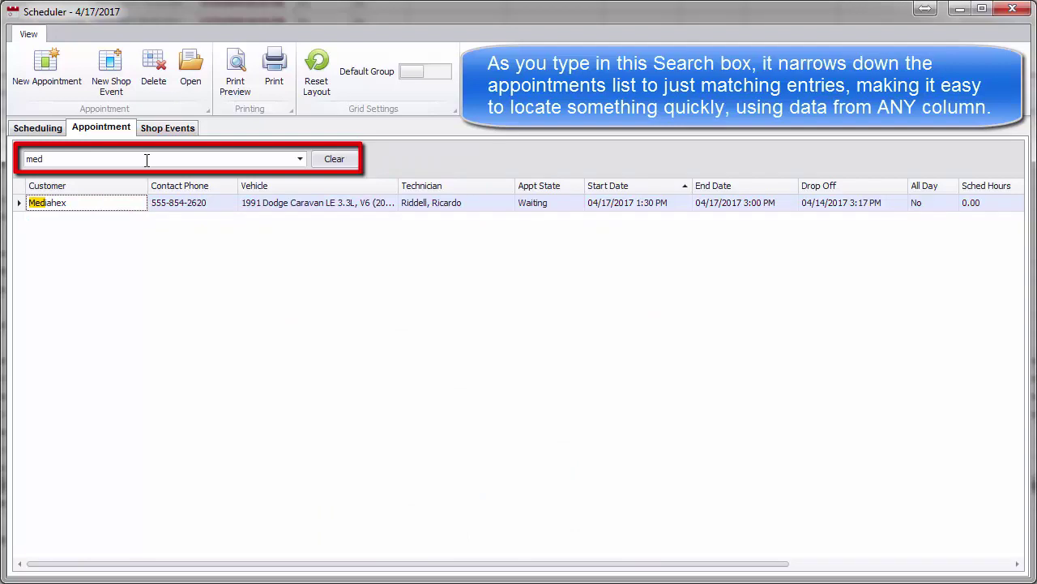
Clear the search text and view only the appointments of the technician listed below PLEASE, SELECT before restoring the full list
left_click(327, 162)
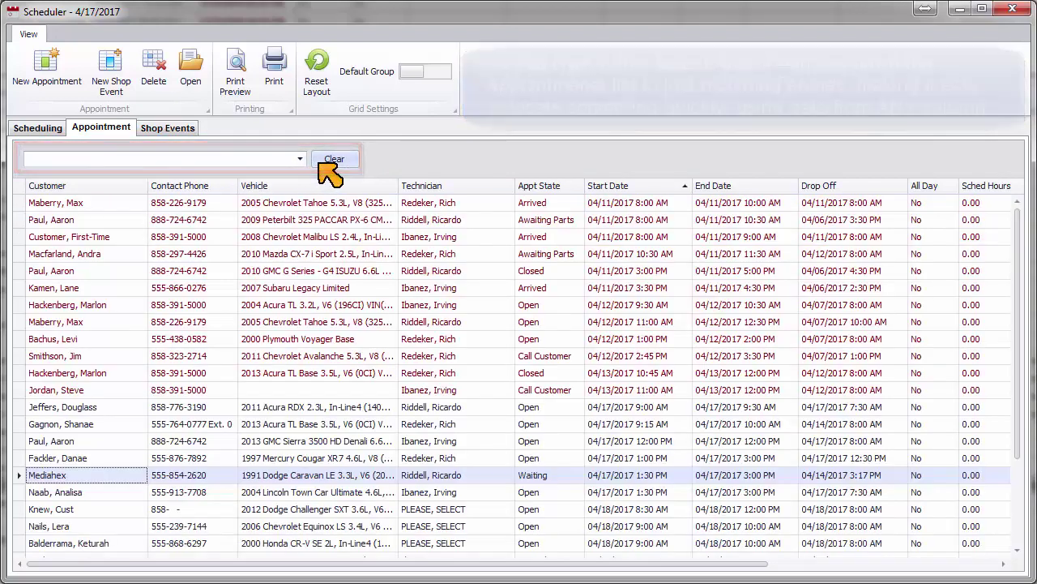
mouse_move(493, 191)
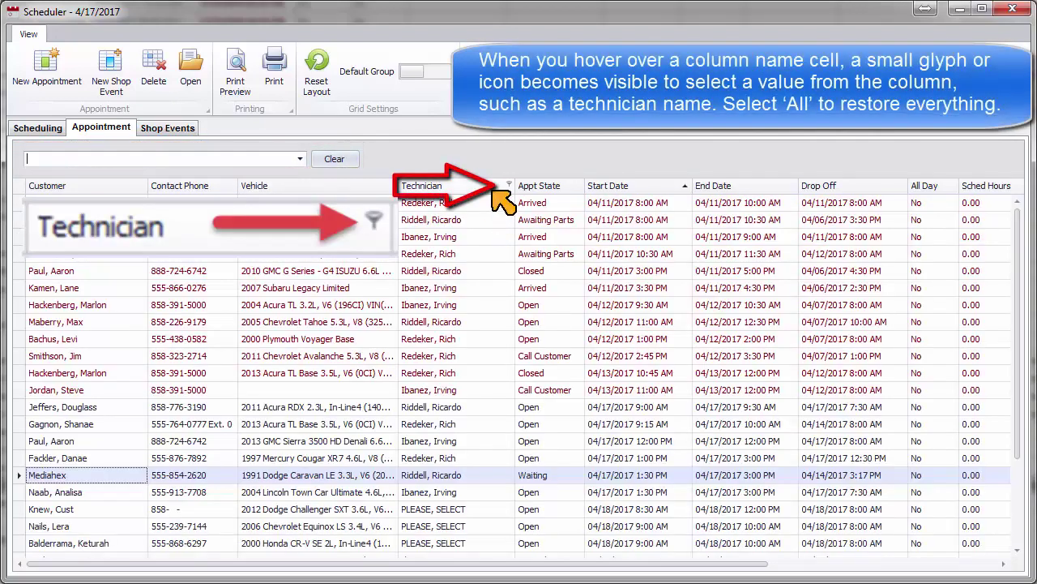
left_click(509, 186)
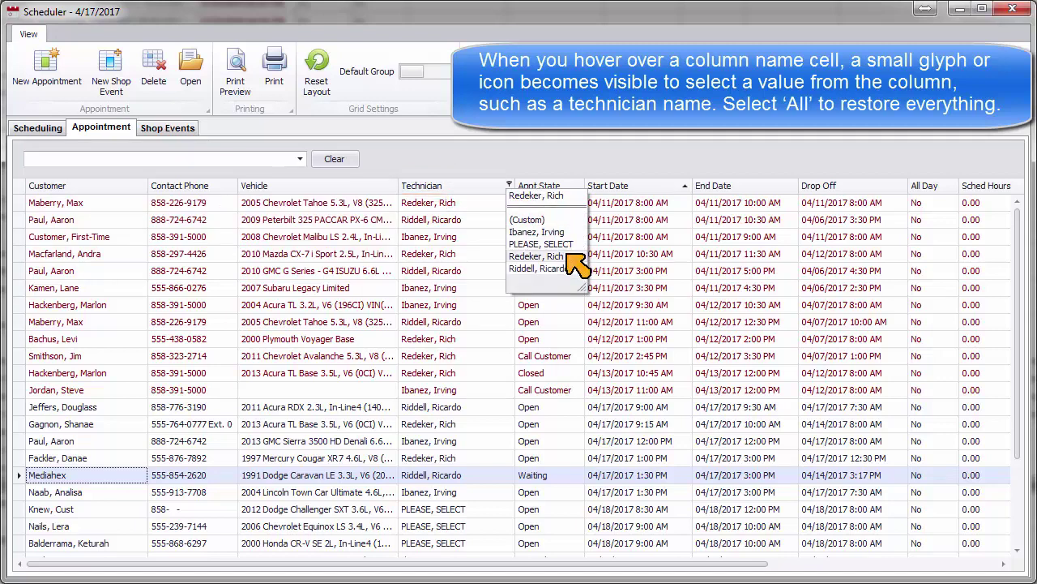
left_click(536, 256)
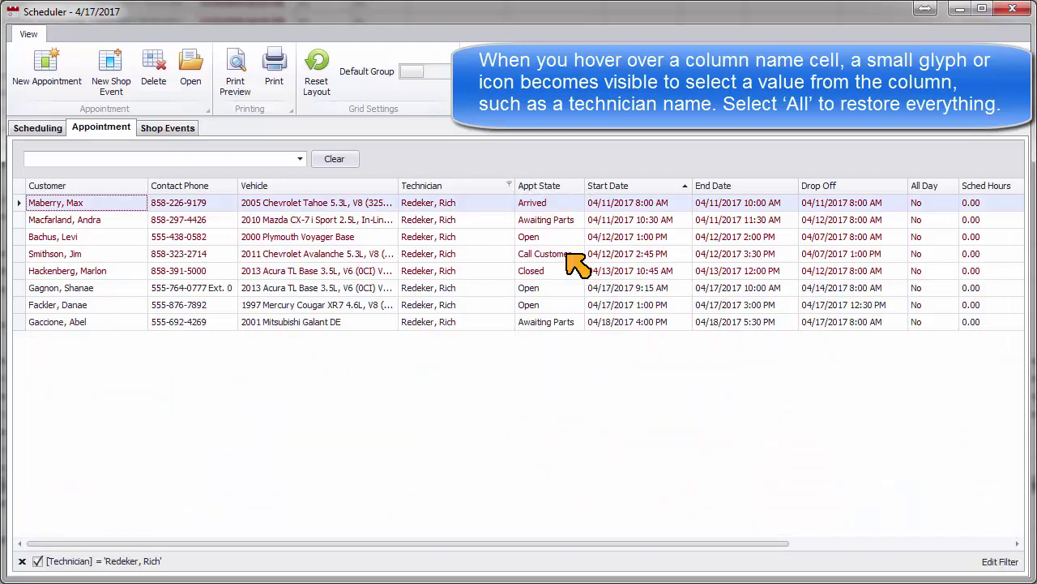
left_click(510, 186)
left_click(526, 195)
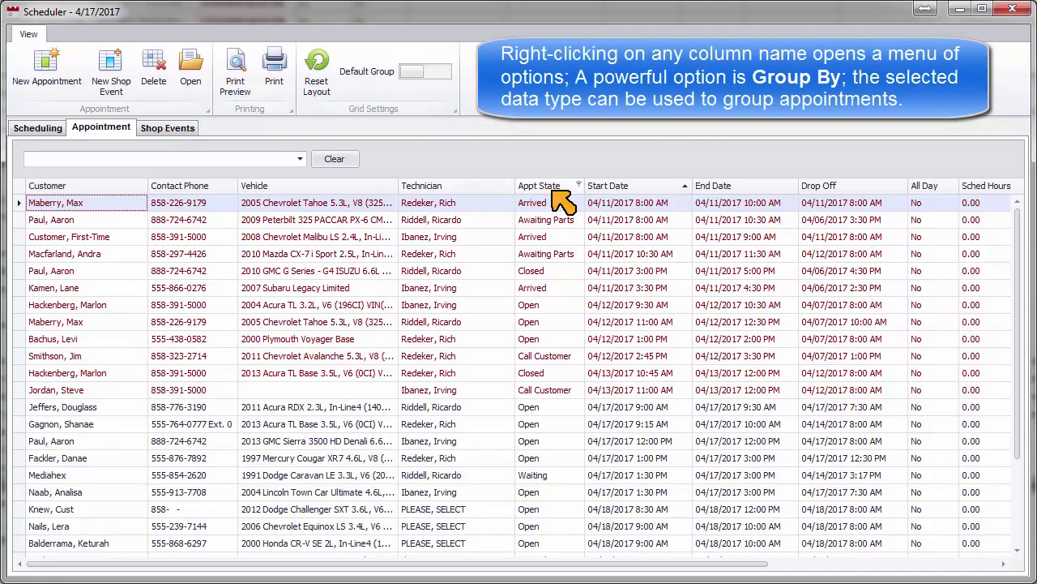
Group the appointment list by Start Date and expand the 4/11/2017 group
right_click(646, 190)
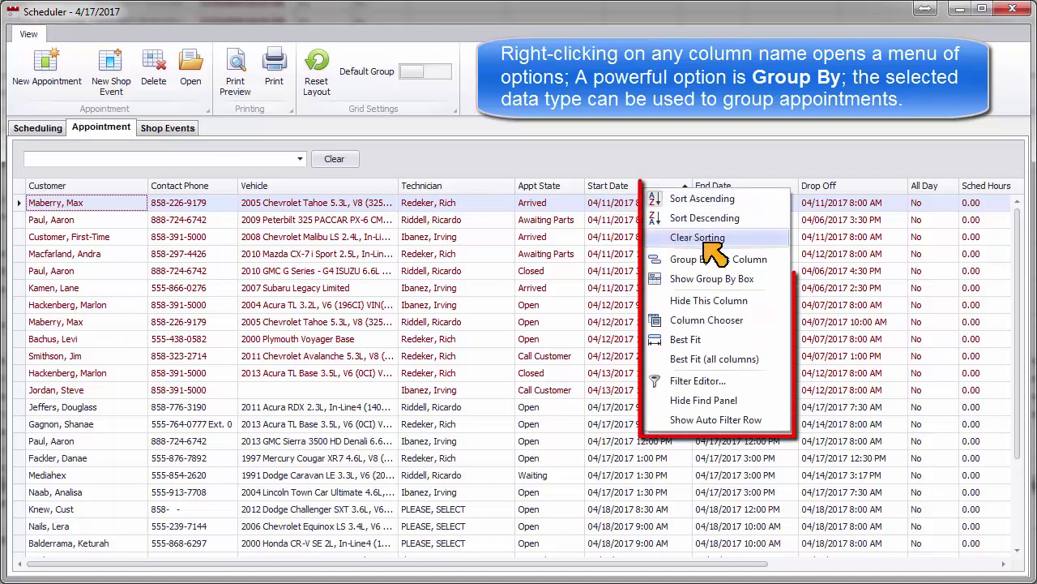
left_click(764, 263)
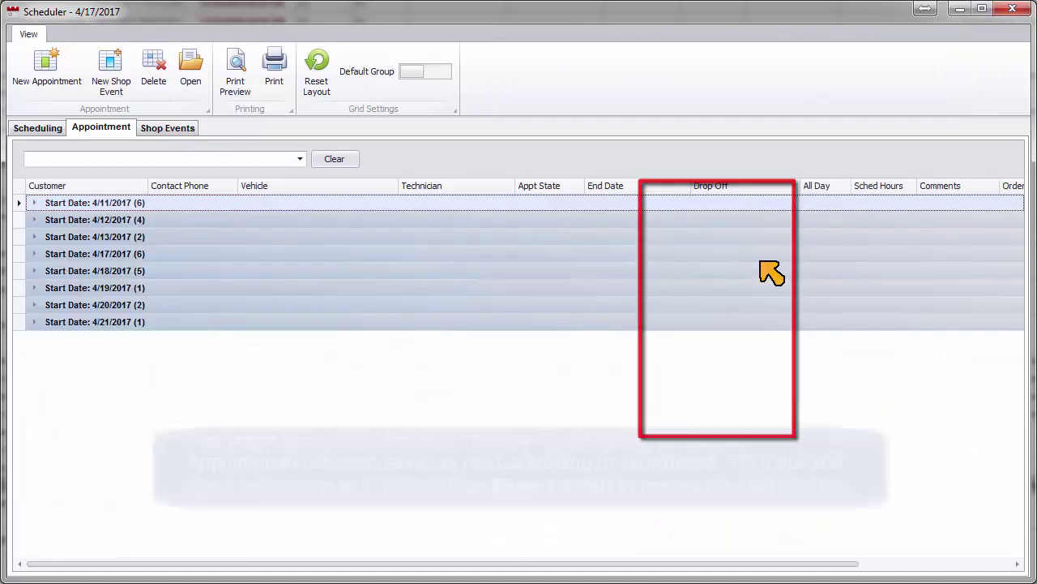
left_click(39, 204)
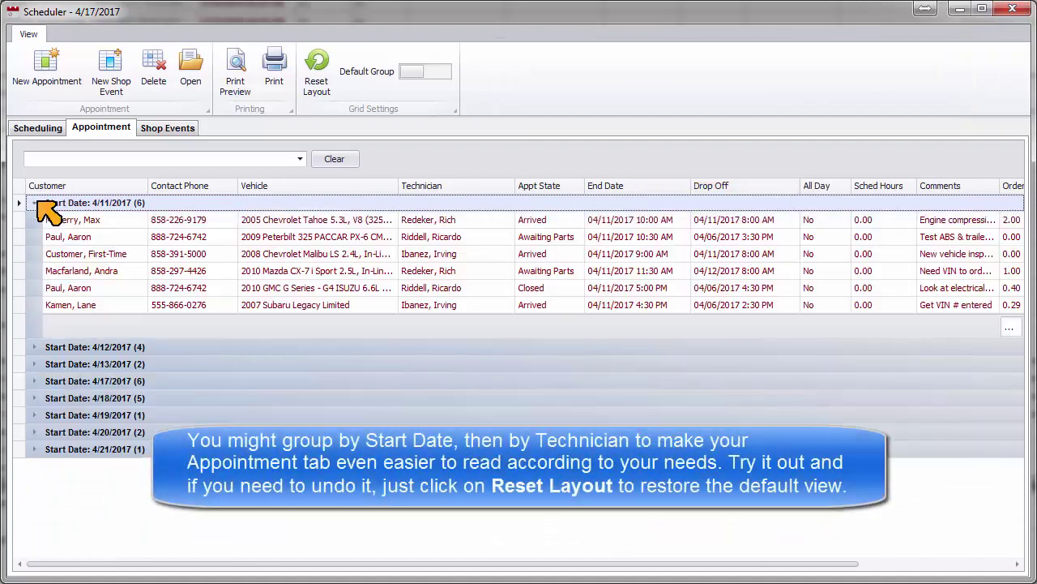
Add a second grouping level by Technician and expand the 4/11/2017 group with its first two technician subgroups
right_click(469, 187)
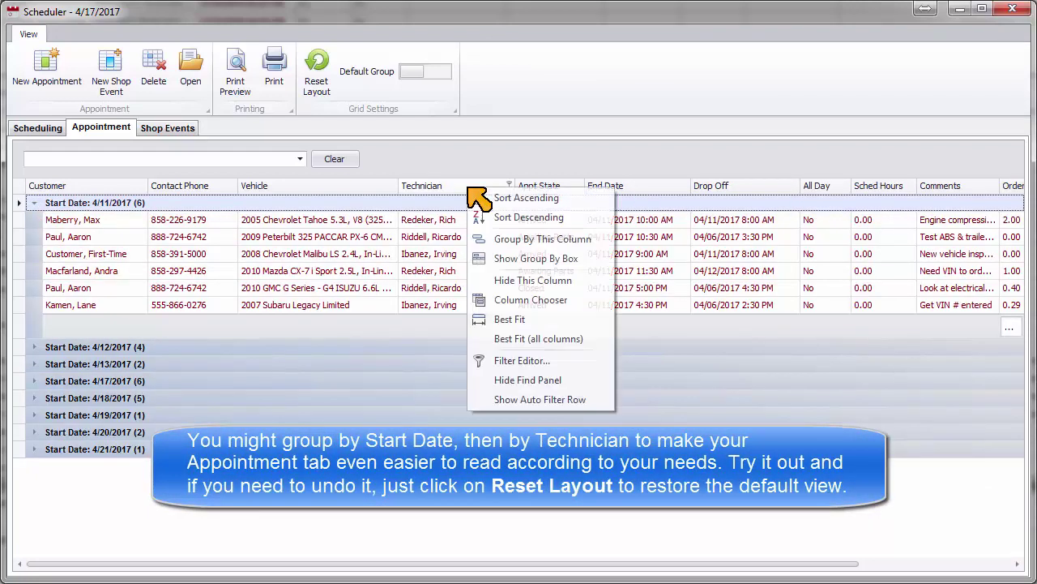
left_click(523, 239)
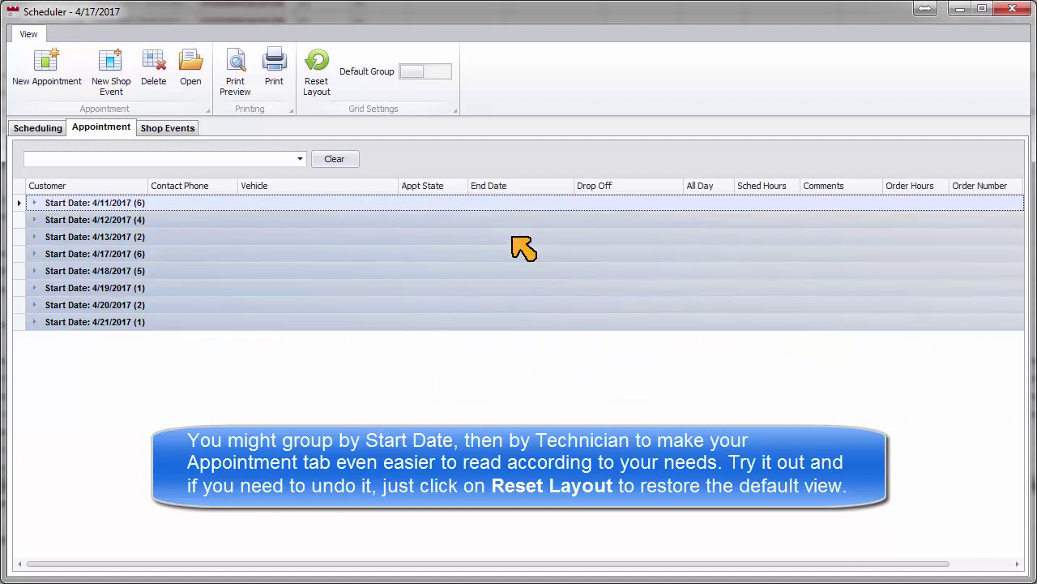
left_click(35, 204)
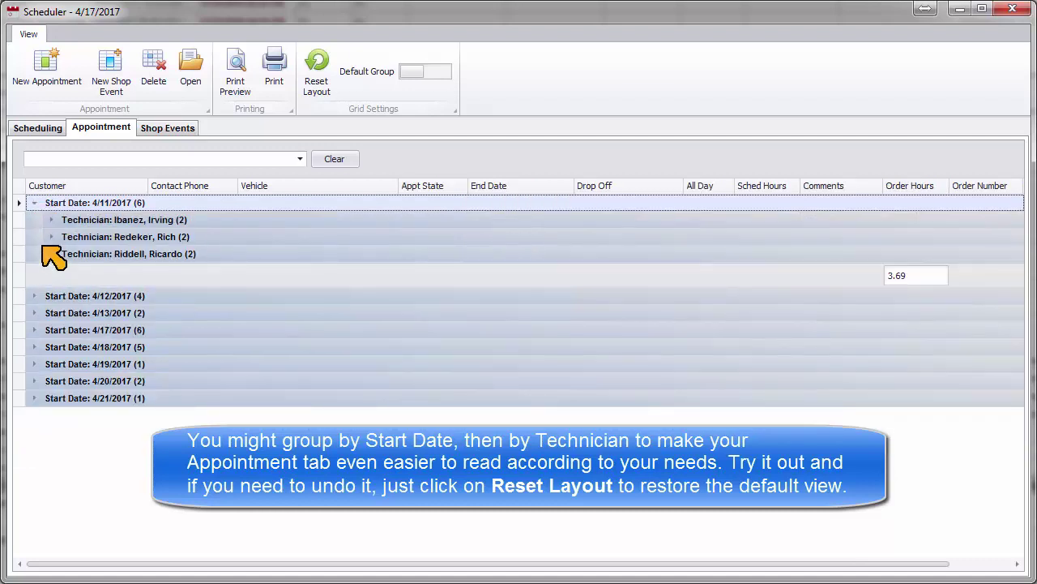
left_click(50, 220)
left_click(52, 294)
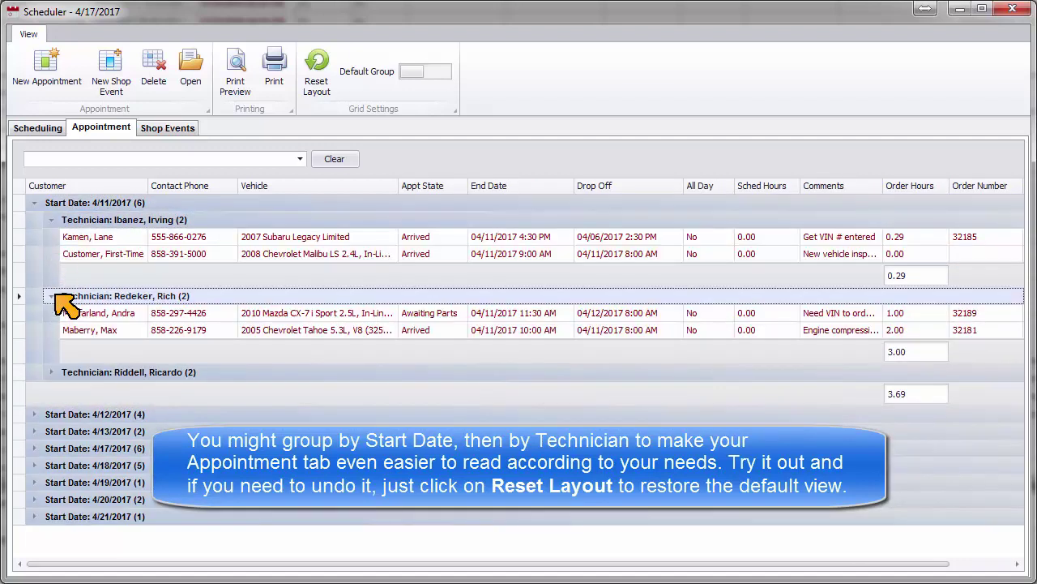
left_click(48, 373)
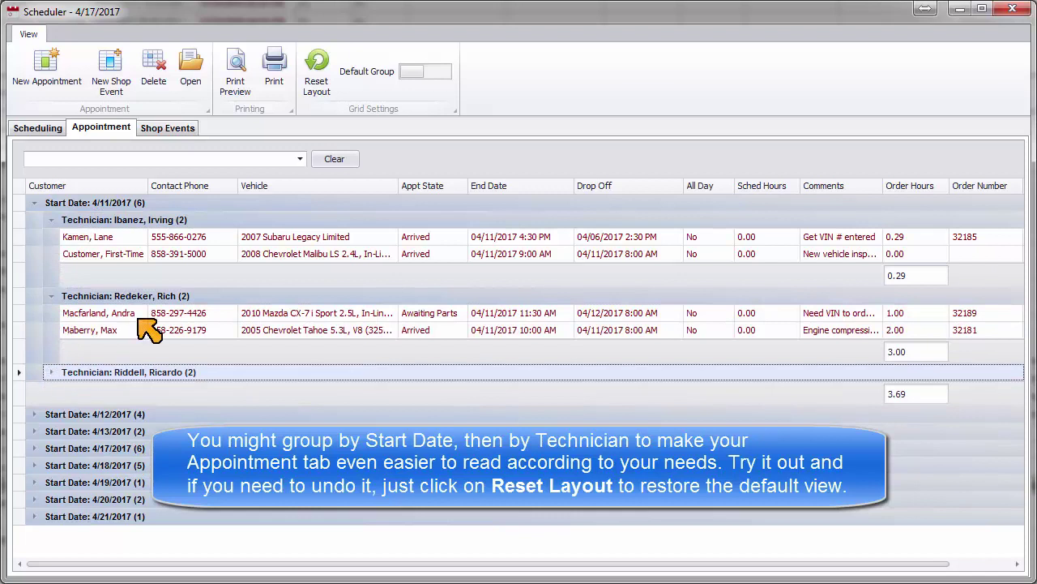
Reset the appointment list's grid layout to its default settings and show the Shop Events list
left_click(317, 72)
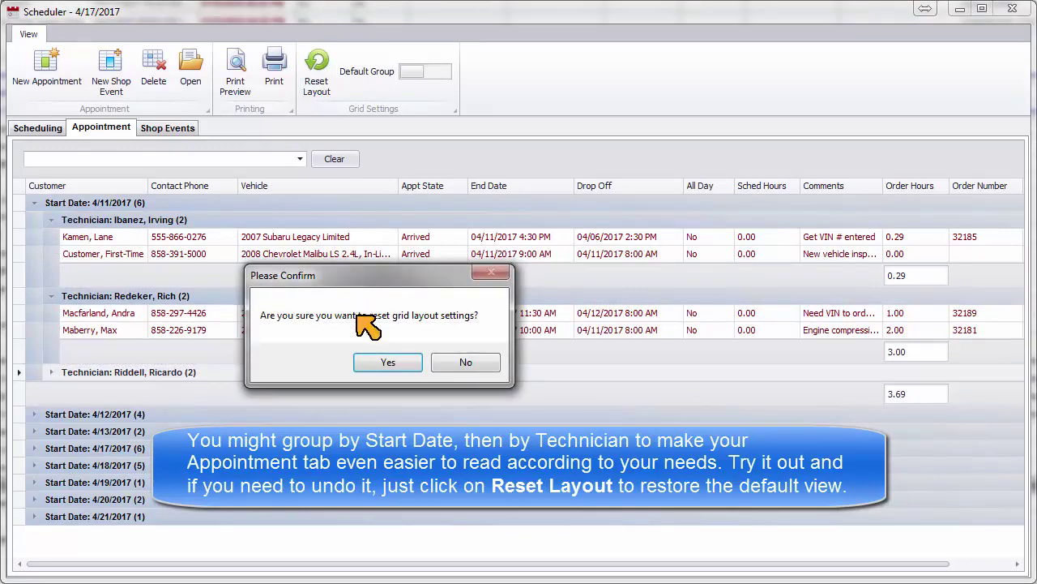
left_click(388, 363)
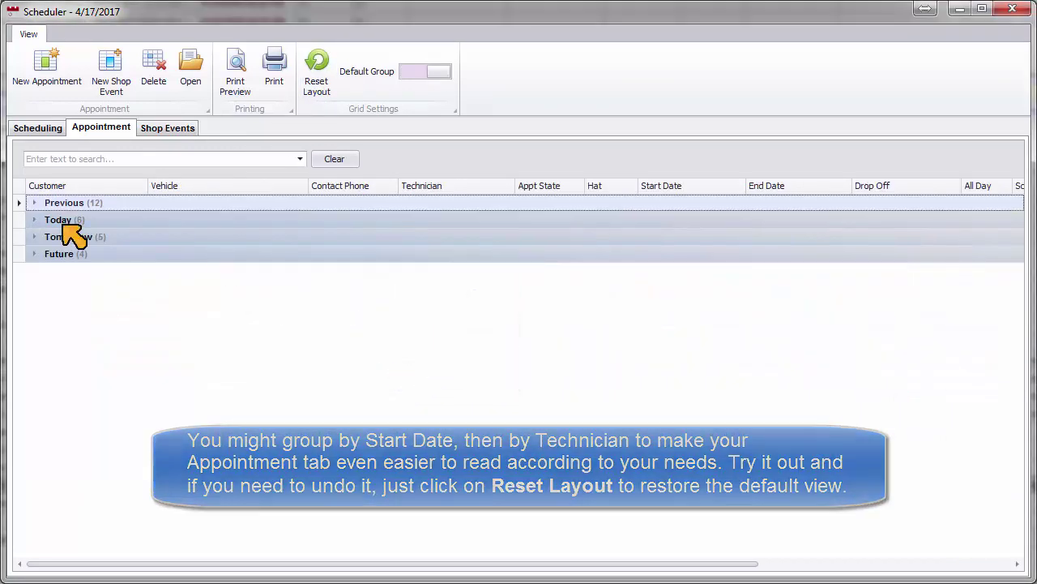
left_click(33, 221)
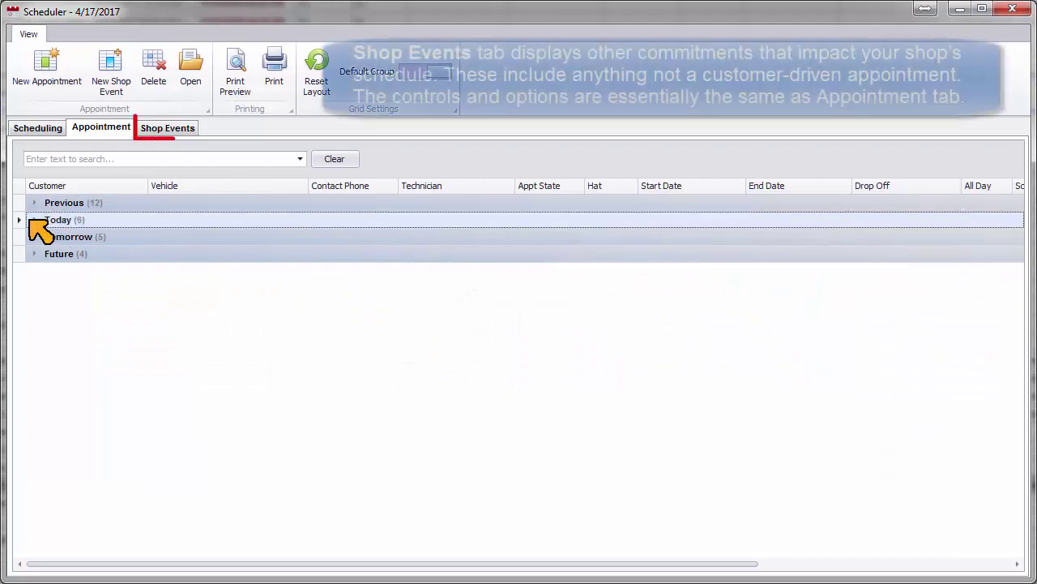
left_click(158, 134)
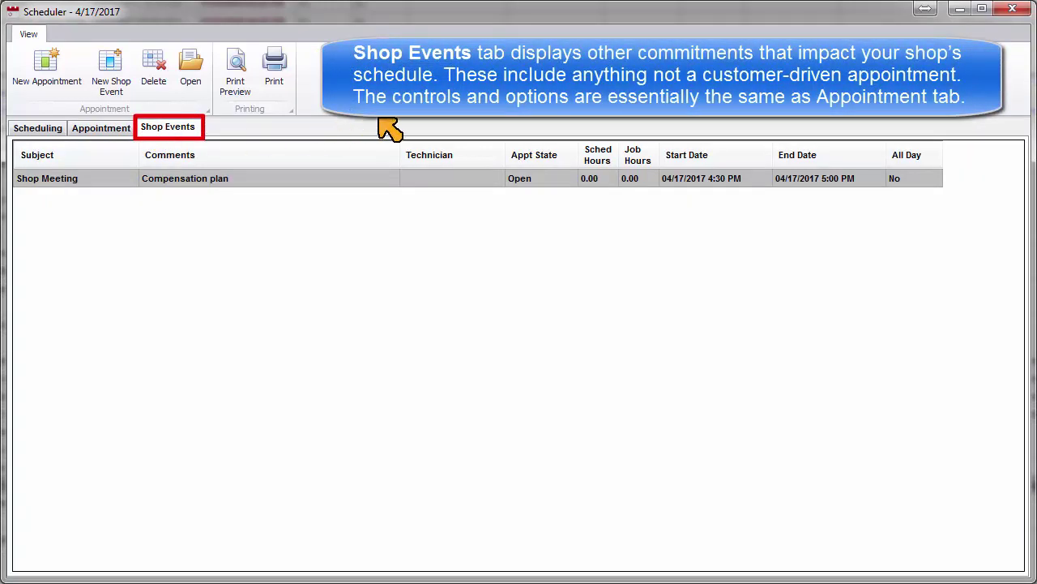